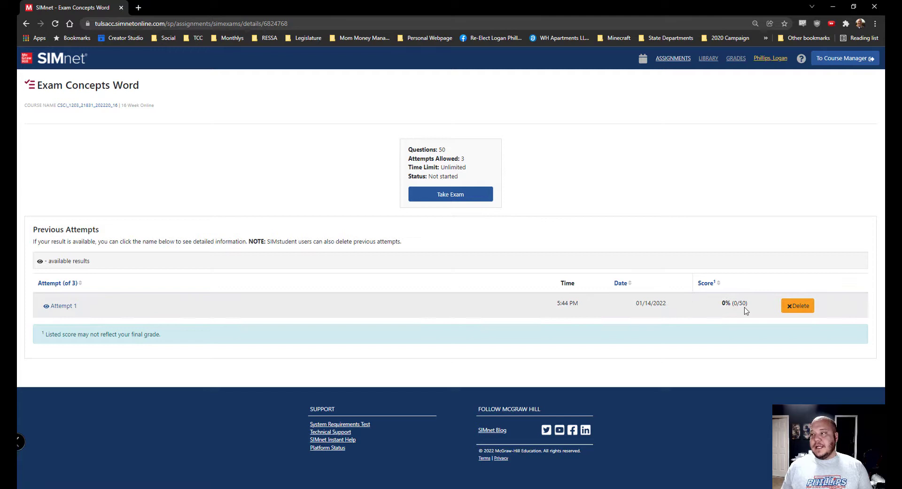
# Delete the previous exam result and start a new Exam Concepts Word attempt, agreeing to the integrity policy.
pyautogui.click(792, 306)
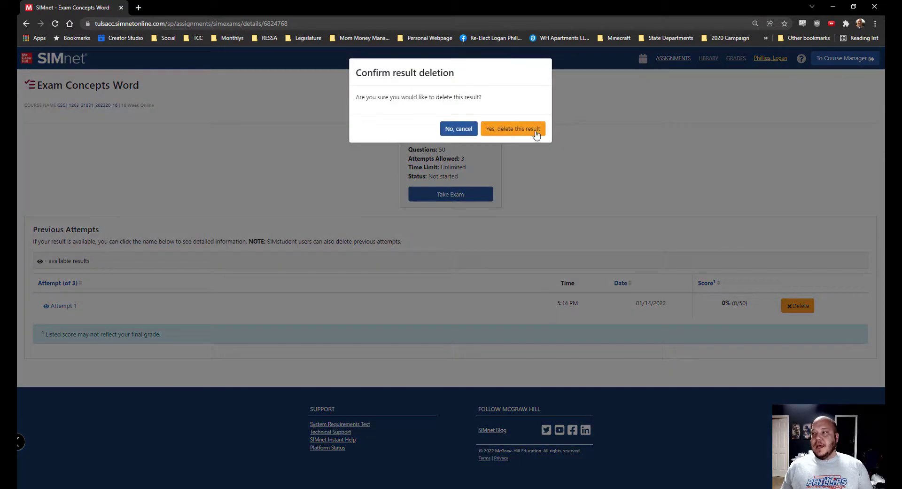
pyautogui.click(498, 133)
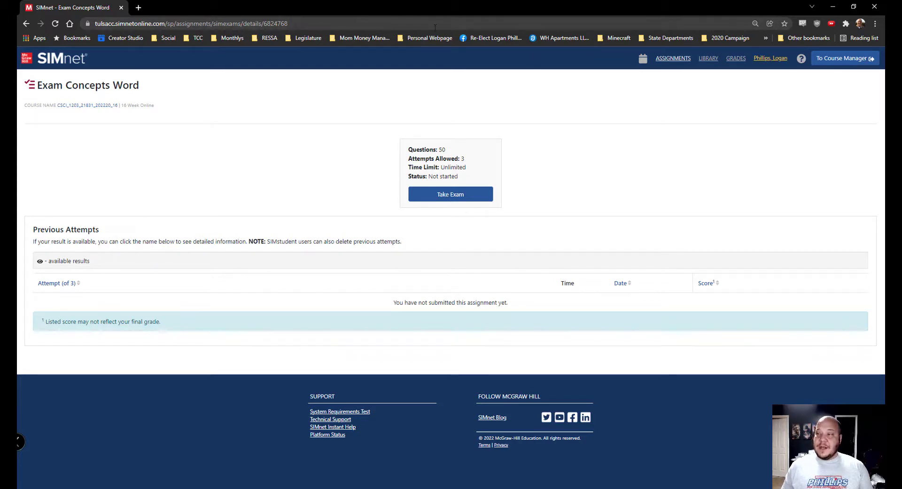
pyautogui.click(451, 195)
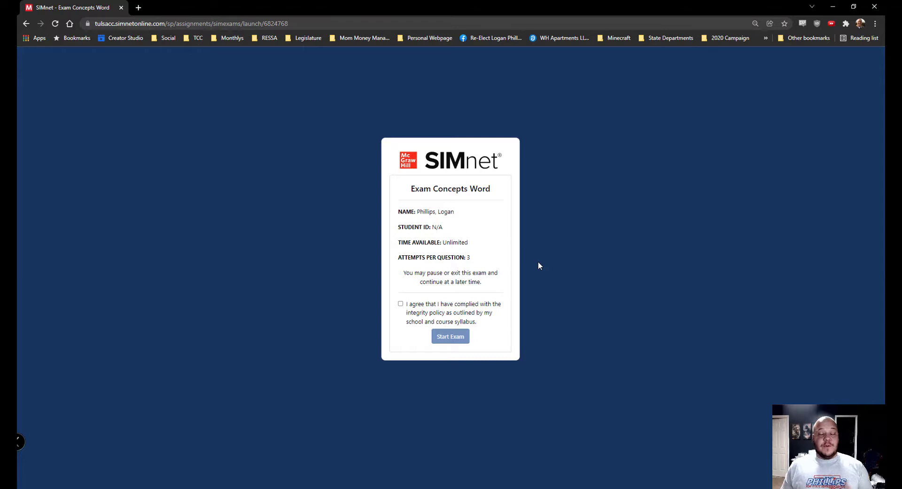
pyautogui.click(401, 303)
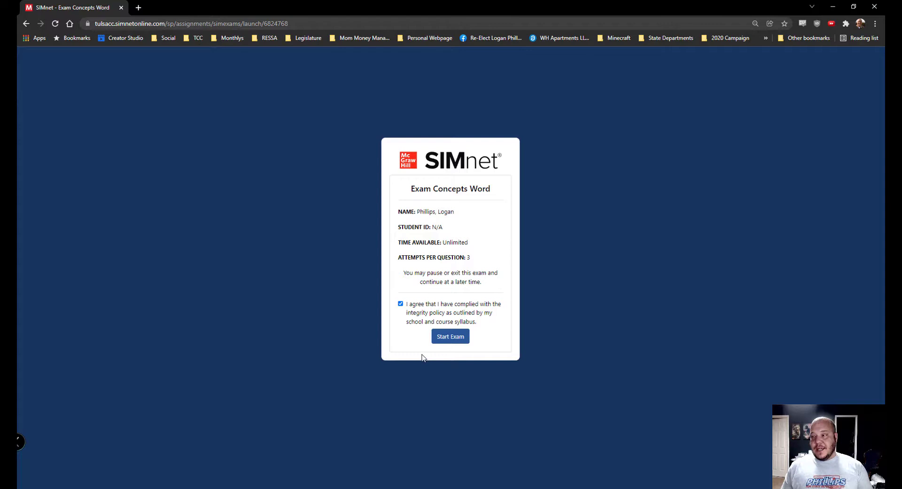
pyautogui.click(441, 341)
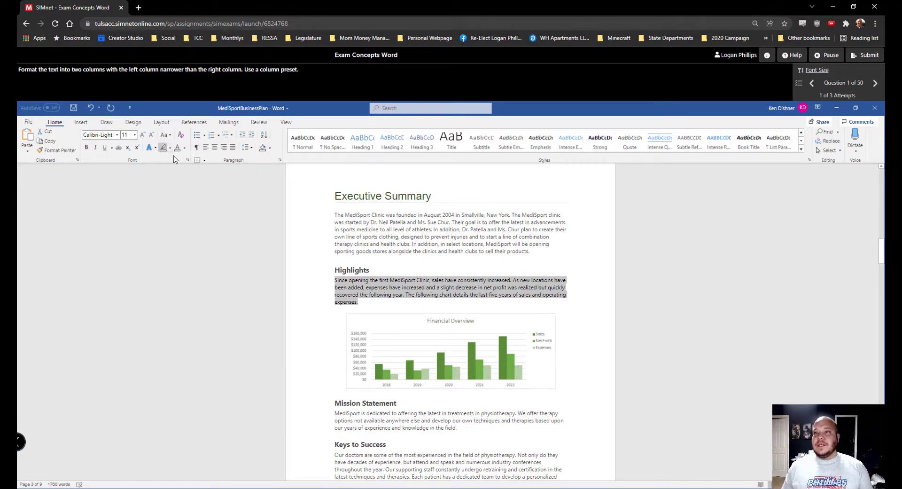
# Answer question 1 by applying the Two column preset to the selected Highlights paragraph, and continue to question 2.
pyautogui.click(135, 123)
pyautogui.click(59, 123)
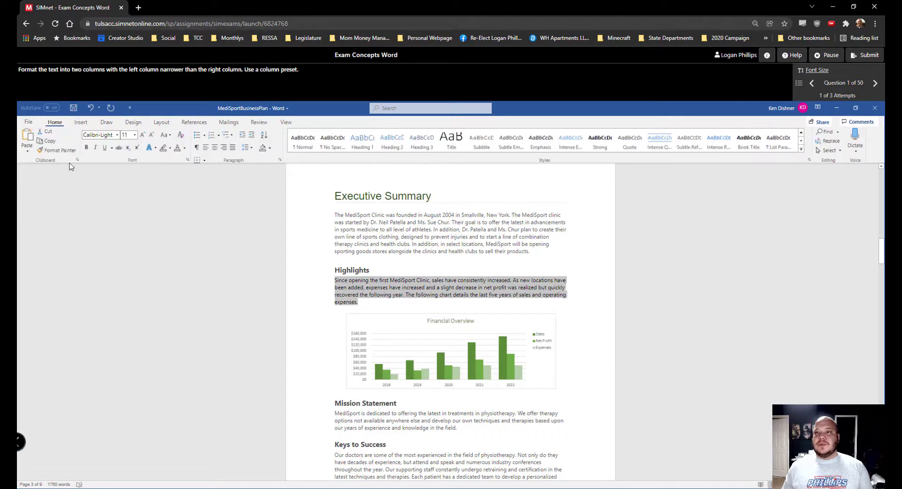
pyautogui.click(81, 123)
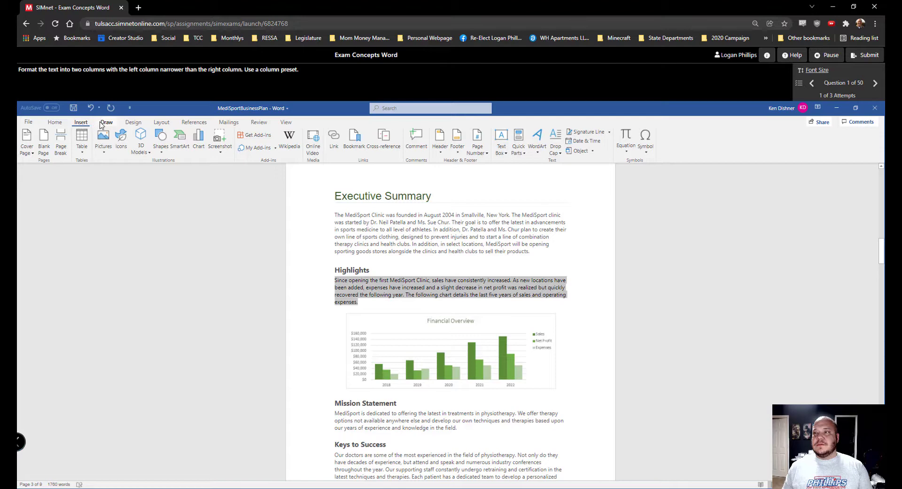
pyautogui.click(105, 123)
pyautogui.click(133, 123)
pyautogui.click(161, 122)
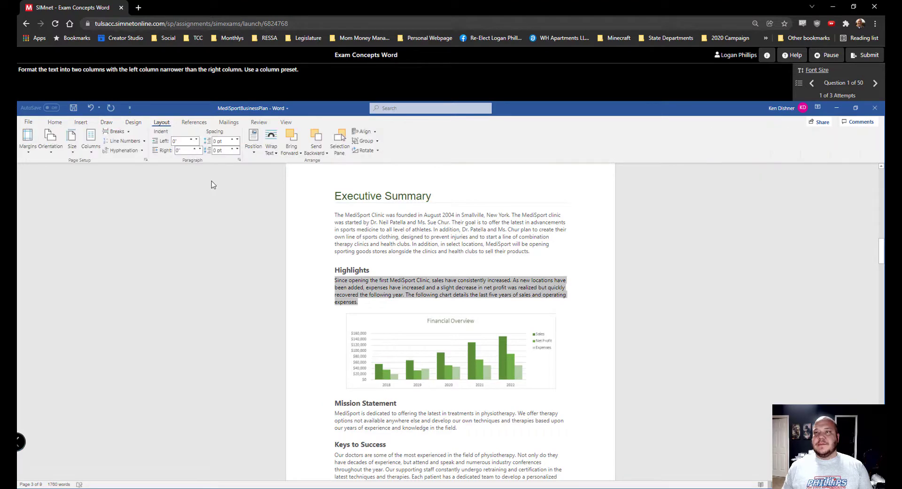
pyautogui.click(91, 139)
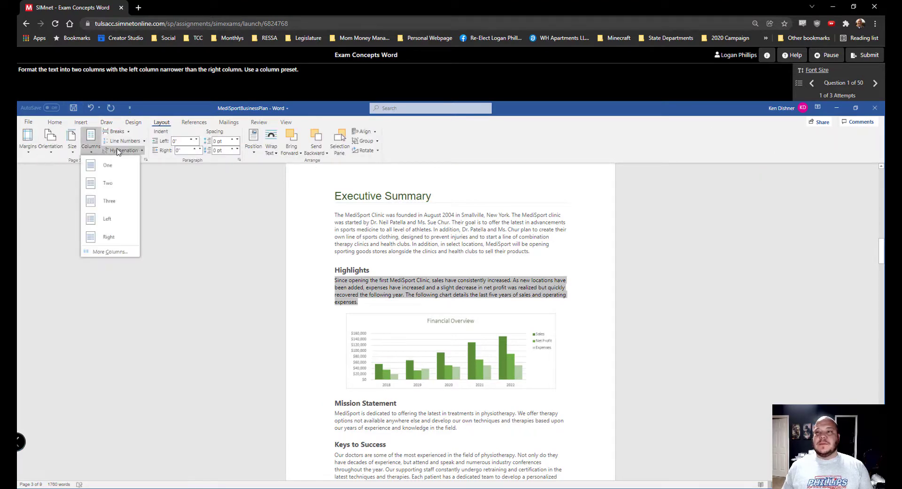
pyautogui.click(113, 185)
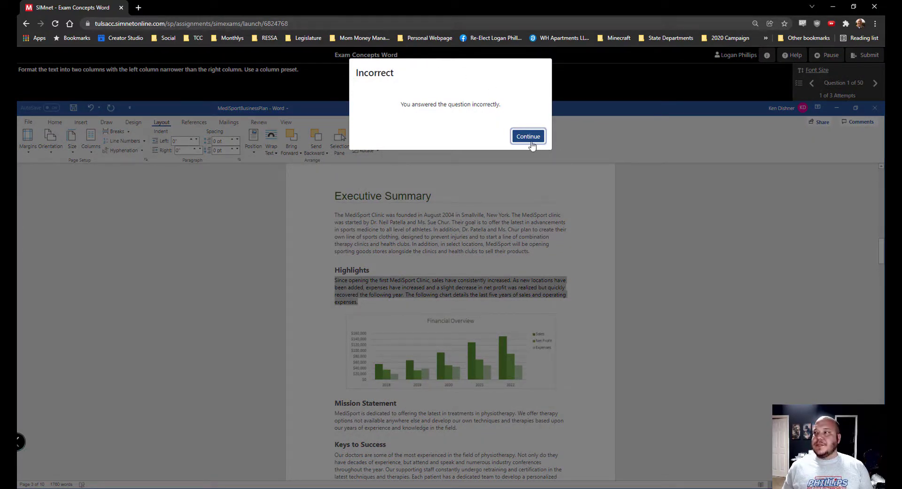
pyautogui.press('Return')
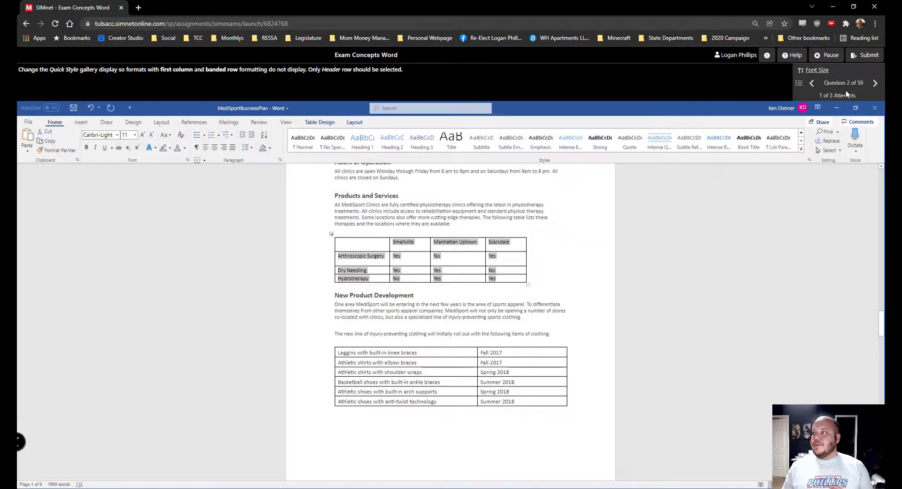
# Return to question 1 and use up its two remaining attempts with deliberately wrong answers.
pyautogui.click(812, 85)
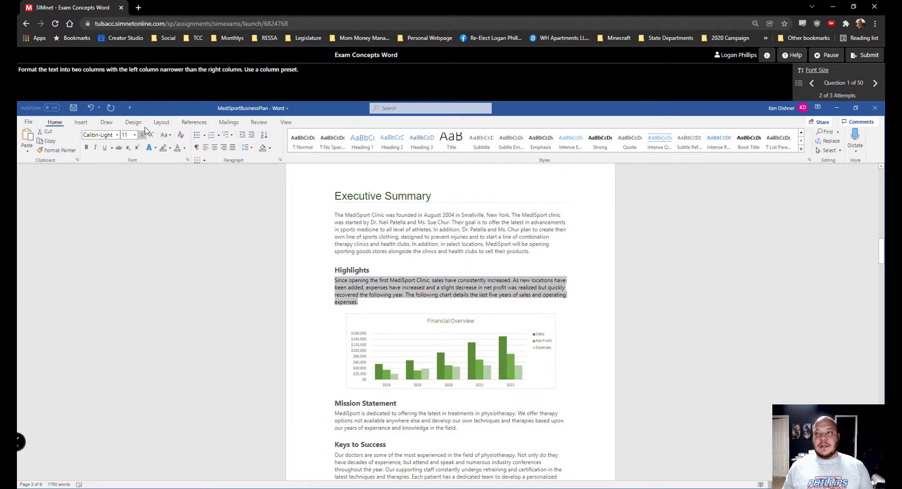
pyautogui.click(161, 122)
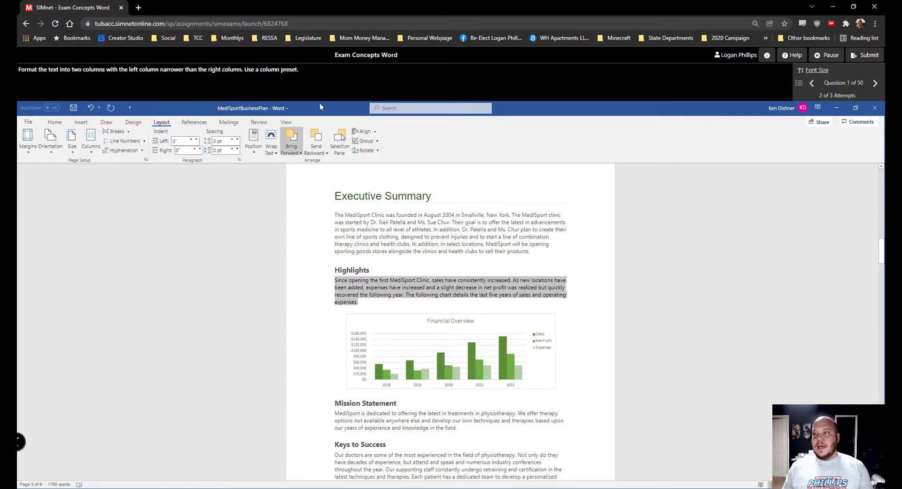
pyautogui.click(124, 141)
pyautogui.click(148, 189)
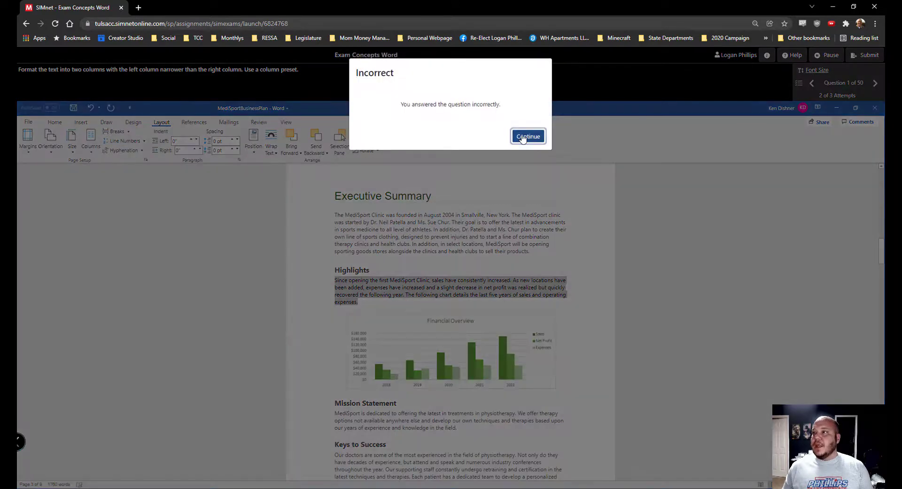
pyautogui.click(526, 135)
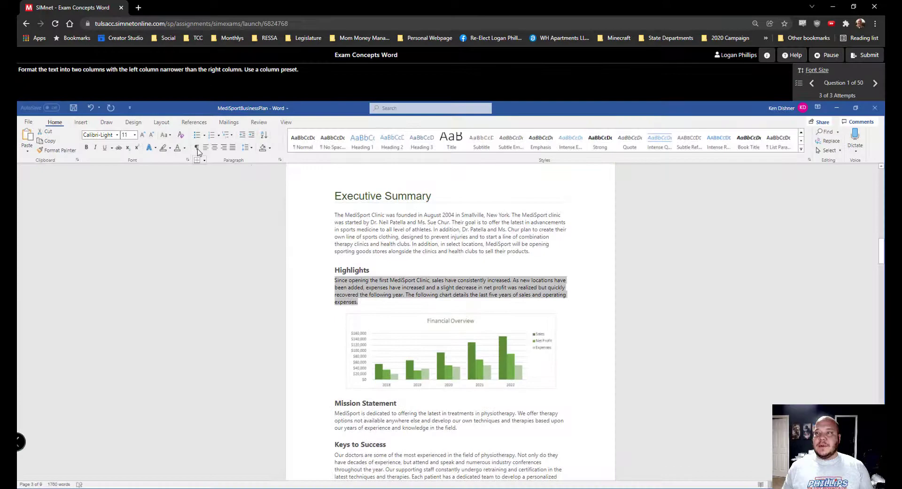
pyautogui.click(197, 148)
pyautogui.click(527, 135)
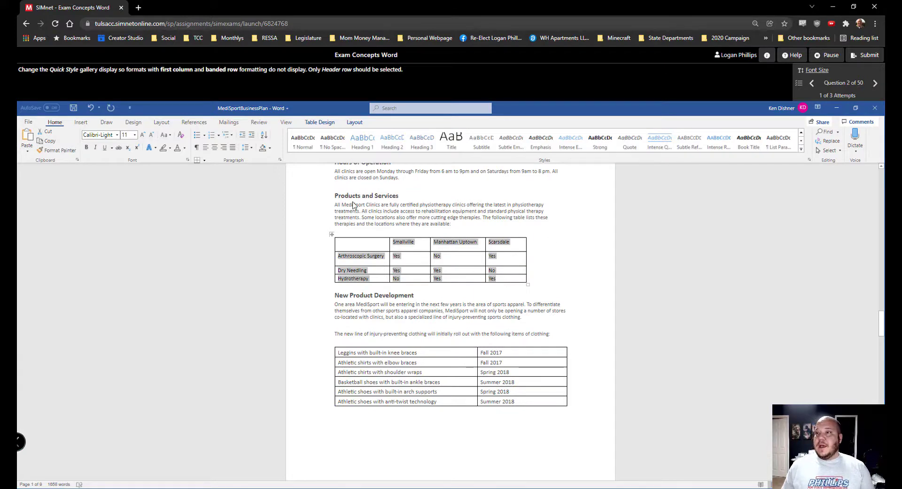
# Skip questions 2 and 3, and give deliberately wrong answers to questions 4, 5 and 6.
pyautogui.click(877, 86)
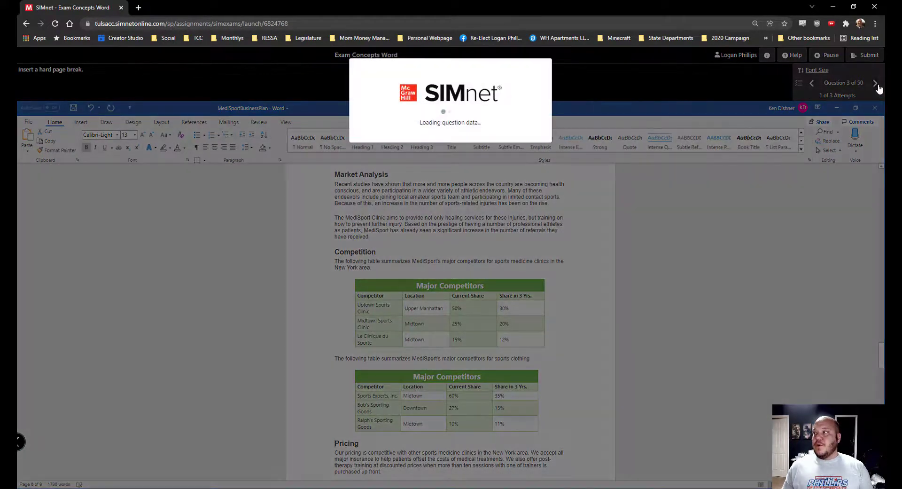
pyautogui.click(880, 86)
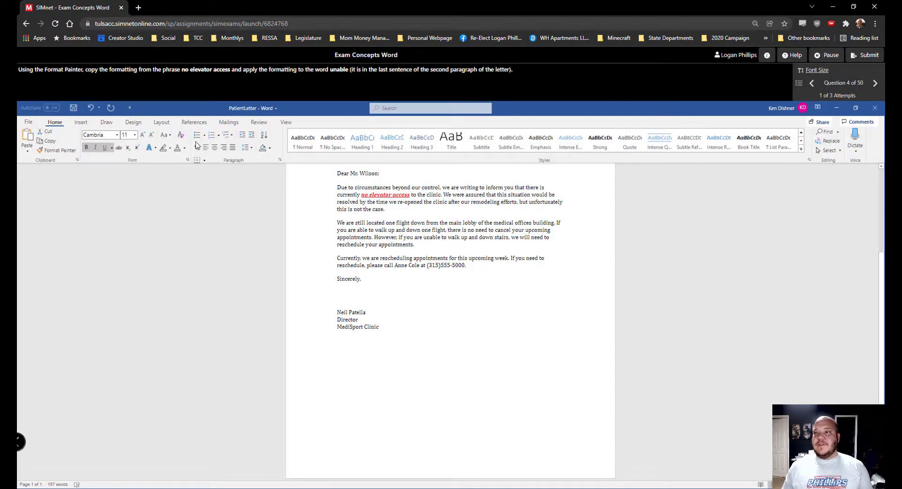
pyautogui.click(450, 140)
pyautogui.click(522, 137)
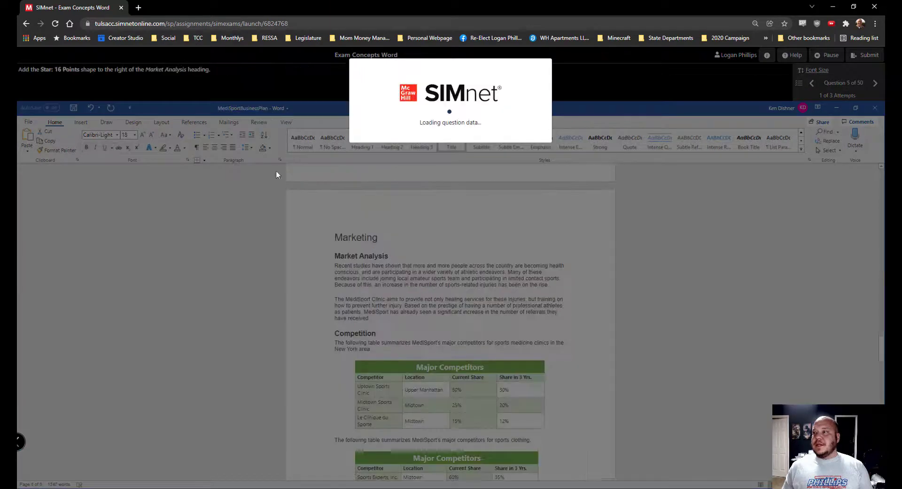
pyautogui.click(236, 136)
pyautogui.click(264, 221)
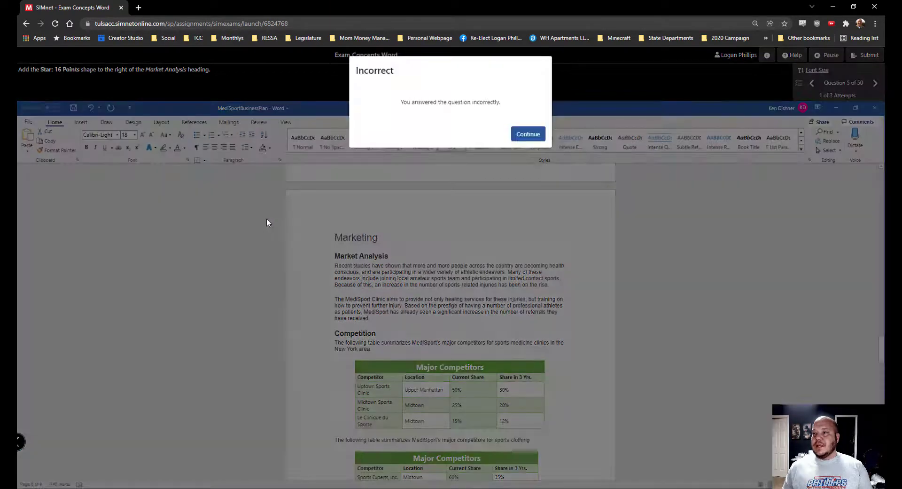
pyautogui.click(530, 137)
pyautogui.click(525, 142)
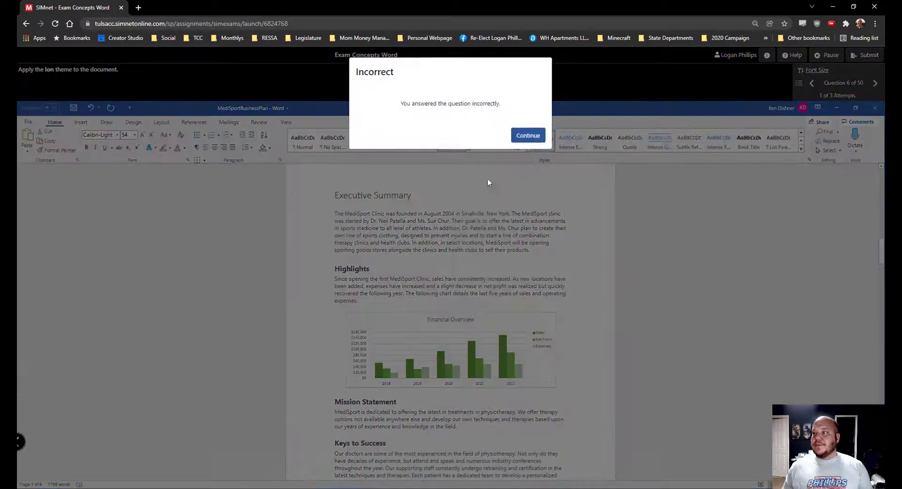
pyautogui.click(528, 136)
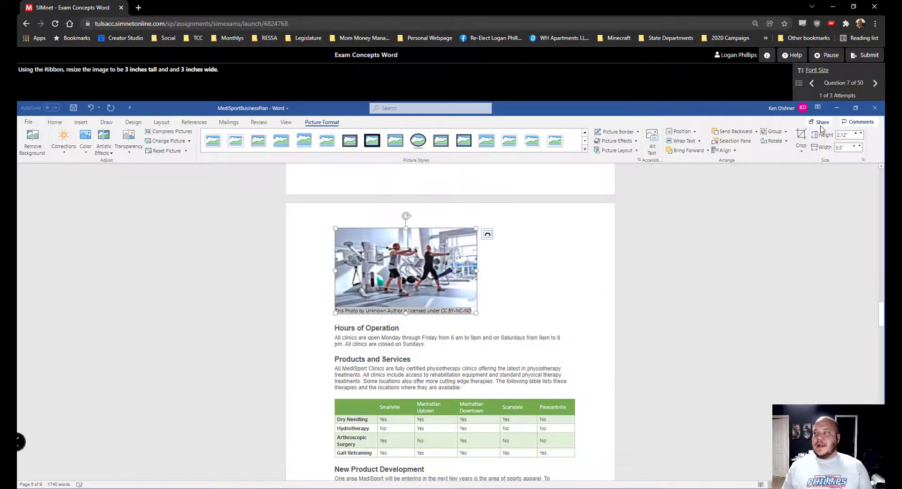
# Submit the exam at question 7 and confirm the submission.
pyautogui.click(866, 55)
pyautogui.click(491, 143)
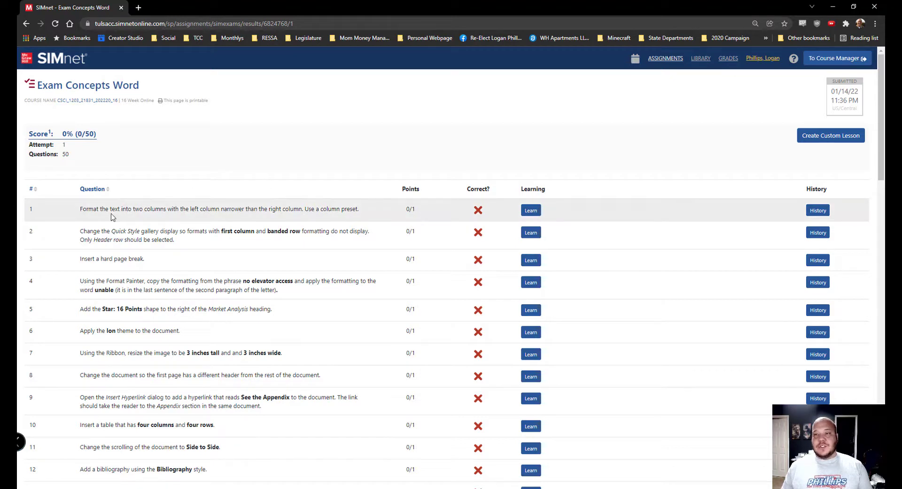
# Open the learning page for question 1 on formatting text into columns, and exit back to the exam results.
pyautogui.click(534, 212)
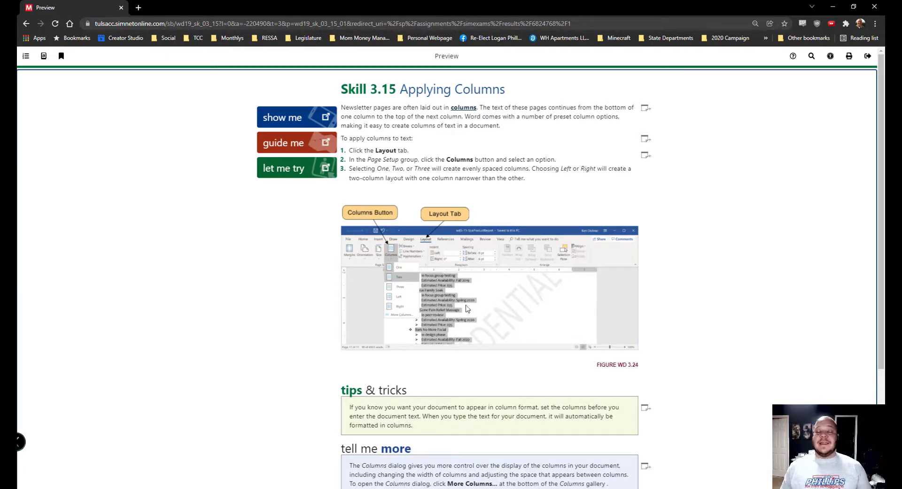
pyautogui.click(868, 55)
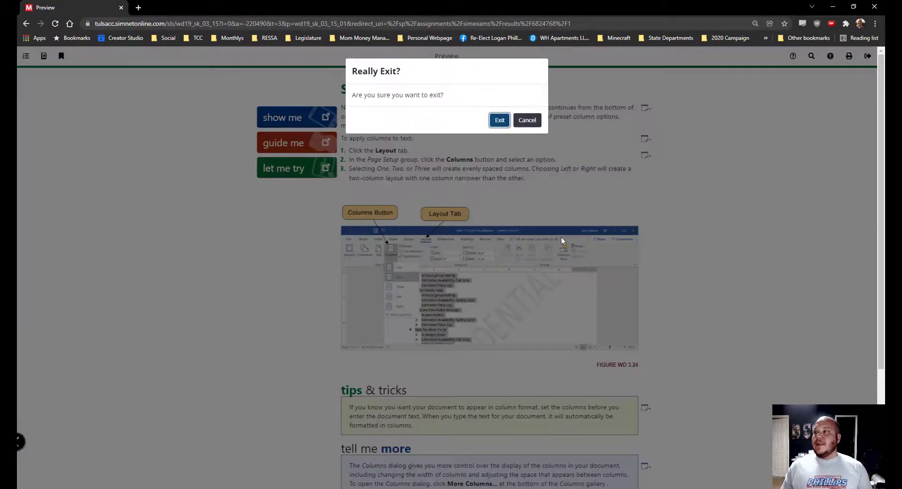
pyautogui.click(524, 117)
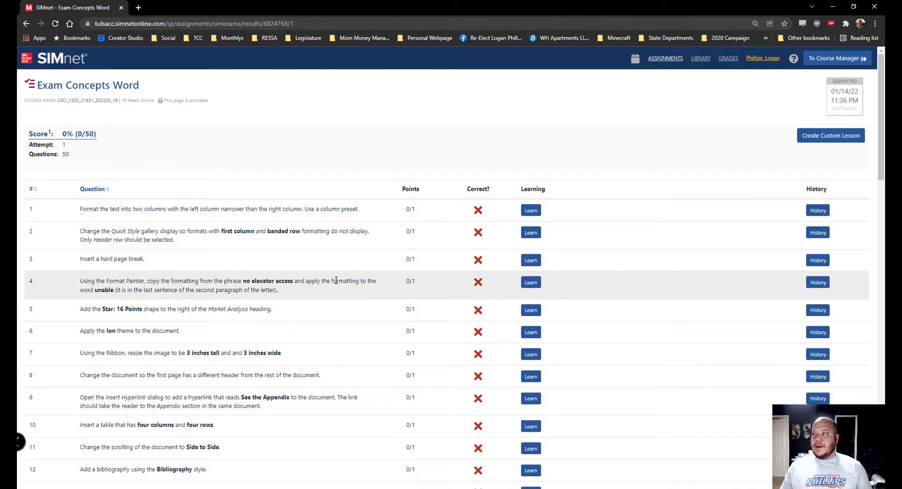
# Look through the full list of question results, and return to the exam details page.
pyautogui.scroll(-4, 337, 286)
pyautogui.scroll(-5, 340, 291)
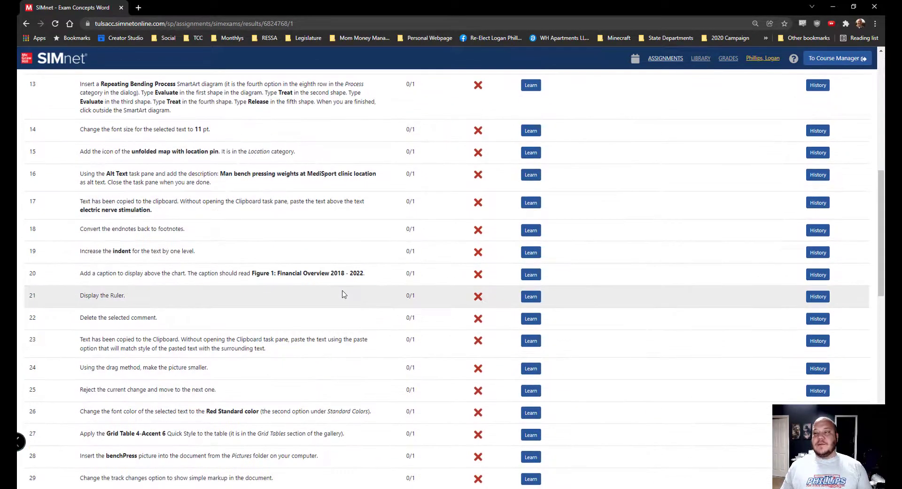
pyautogui.scroll(-5, 342, 294)
pyautogui.scroll(-4, 342, 297)
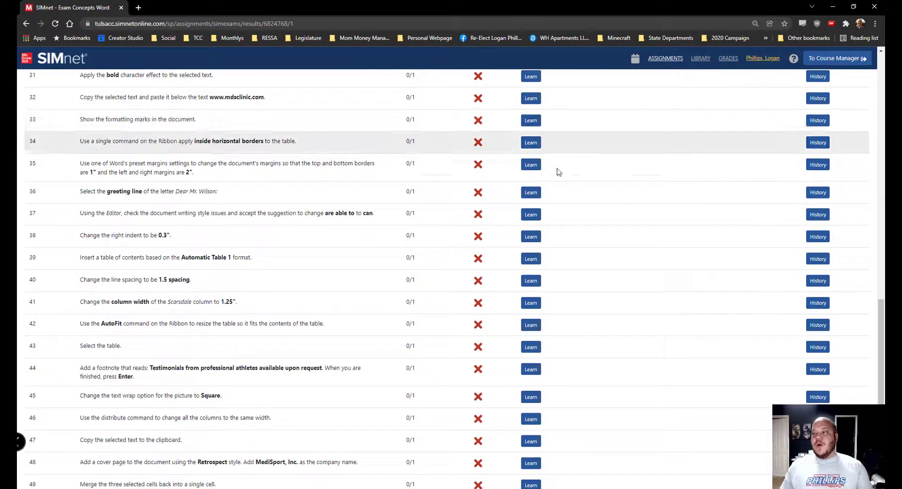
pyautogui.scroll(-4, 491, 337)
pyautogui.scroll(20, 493, 337)
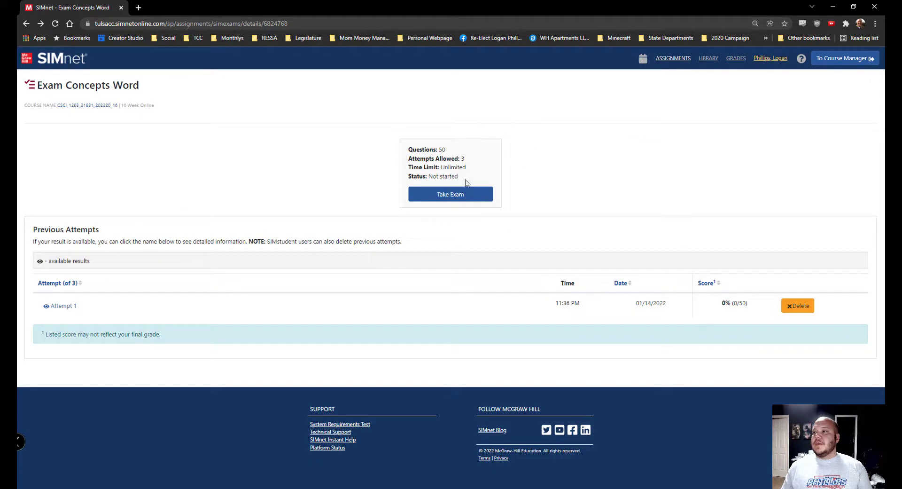
# Start another Exam Concepts Word attempt, agreeing to the integrity policy.
pyautogui.click(470, 194)
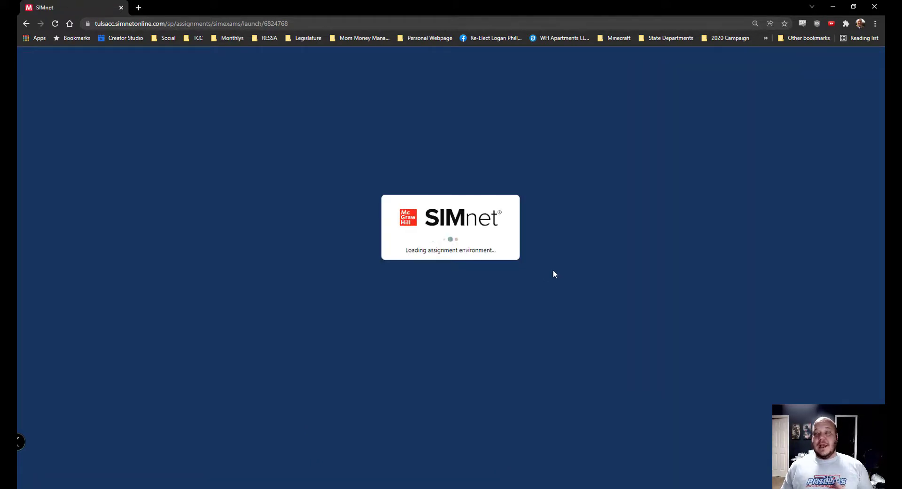
pyautogui.click(437, 323)
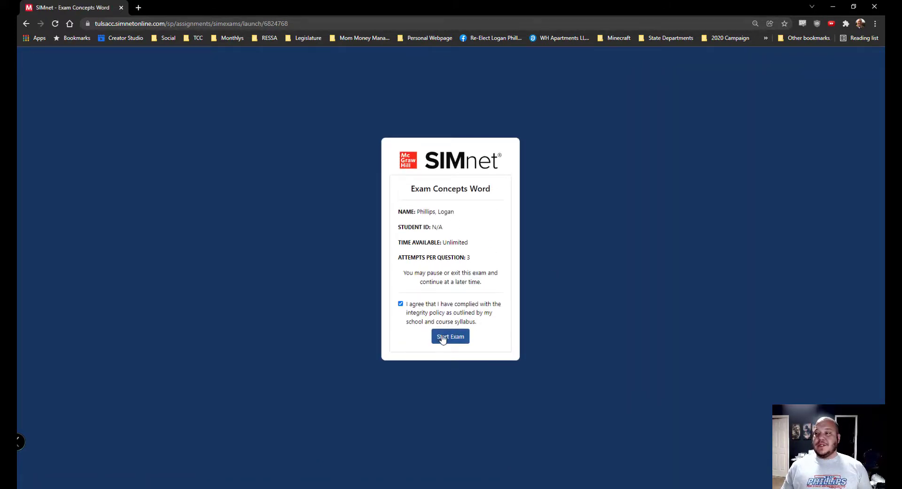
pyautogui.click(440, 336)
# Answer exam questions 1 to 3 with unrelated formatting commands, applying the Strong style on question 3, and continue to question 4.
pyautogui.click(170, 147)
pyautogui.click(177, 158)
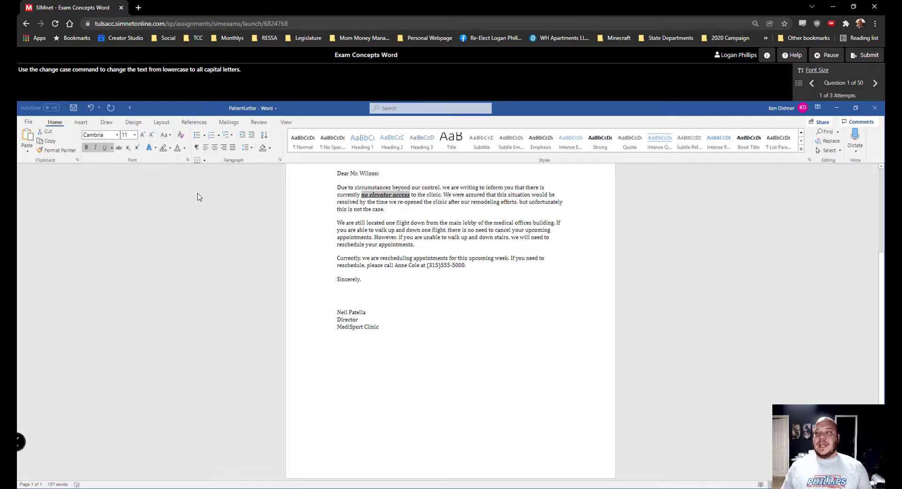
pyautogui.click(527, 135)
pyautogui.click(463, 149)
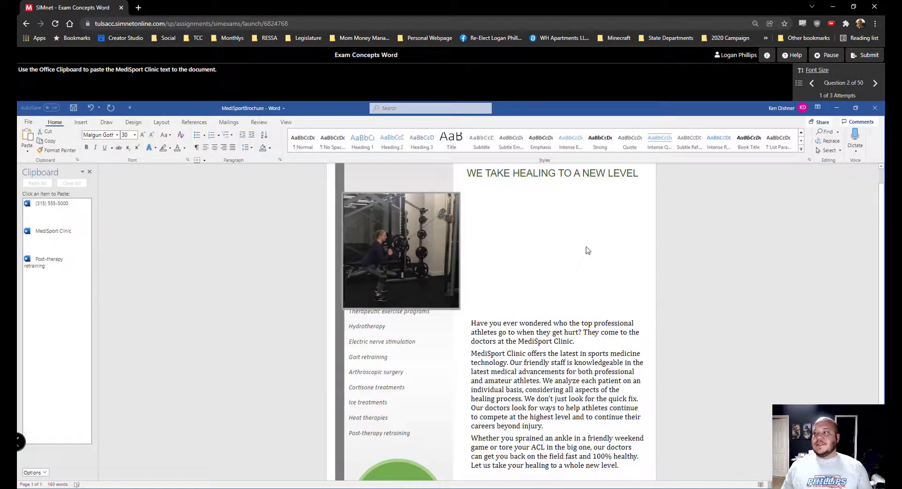
pyautogui.click(527, 137)
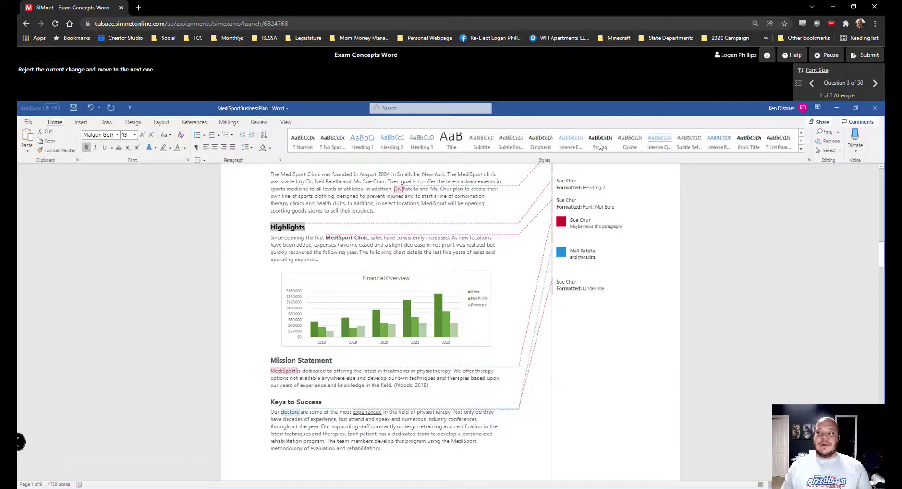
pyautogui.click(601, 141)
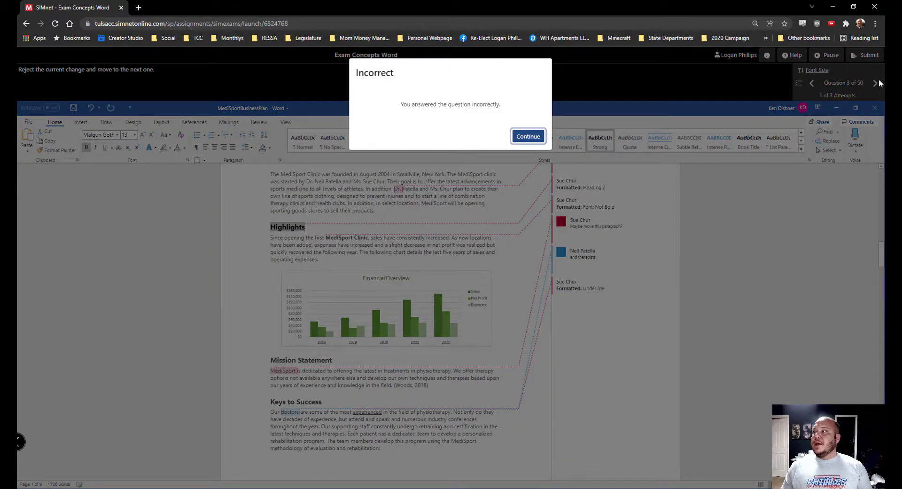
pyautogui.click(529, 139)
# Submit the exam at question 4 and confirm the submission.
pyautogui.click(867, 55)
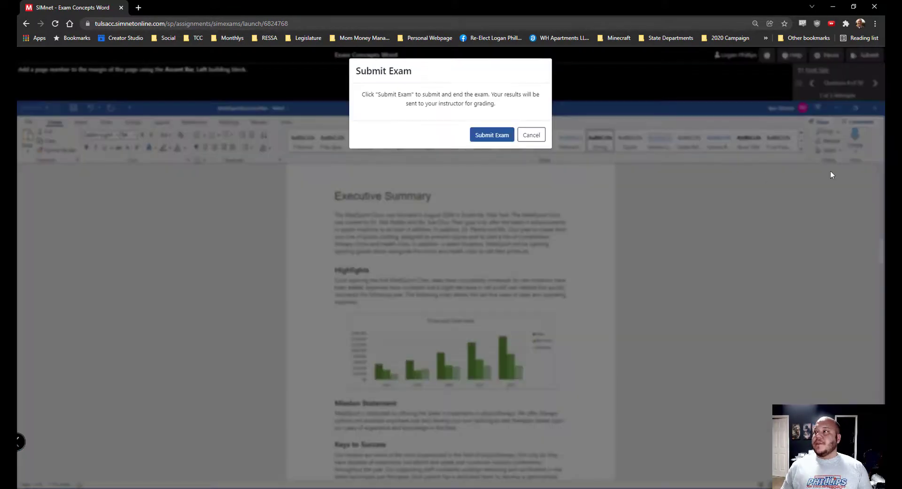
pyautogui.click(490, 135)
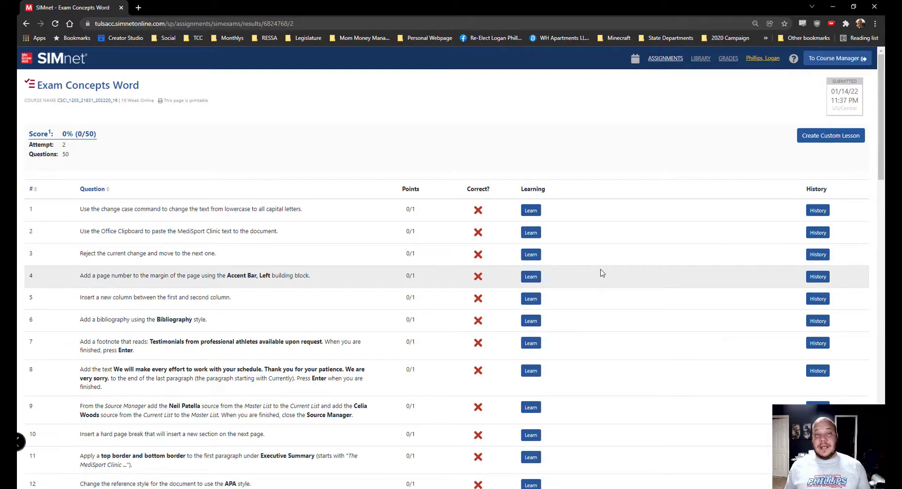
# Create a custom lesson titled "dasfg" from the incorrectly answered exam questions.
pyautogui.click(813, 141)
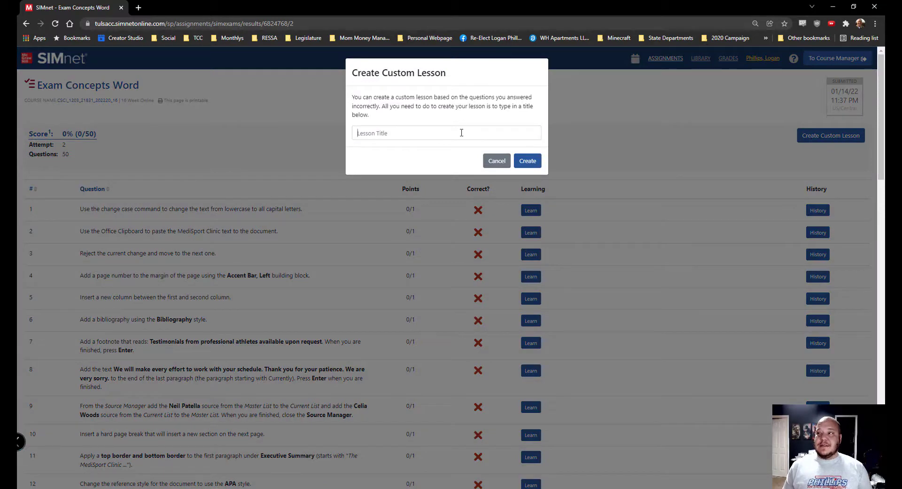
pyautogui.write('dasfg')
pyautogui.click(527, 161)
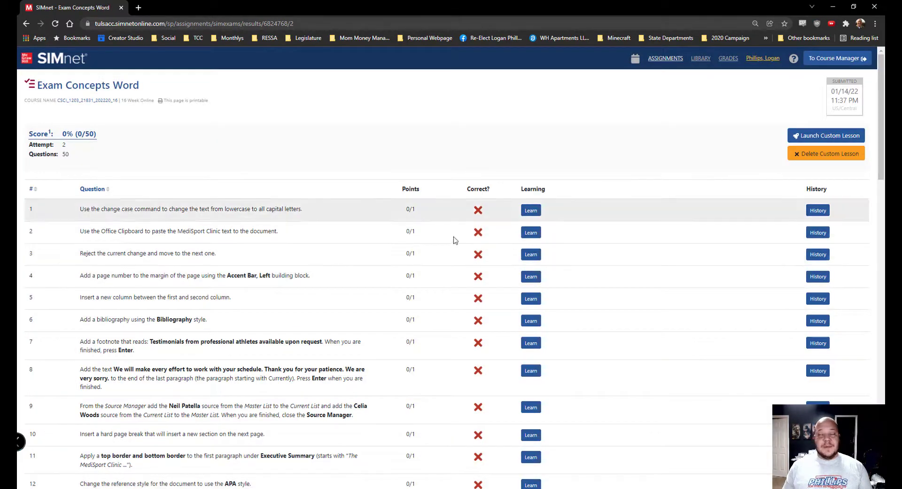
# Launch the custom lesson to view its Inserting a Picture page, and exit to the lesson's details page.
pyautogui.click(799, 136)
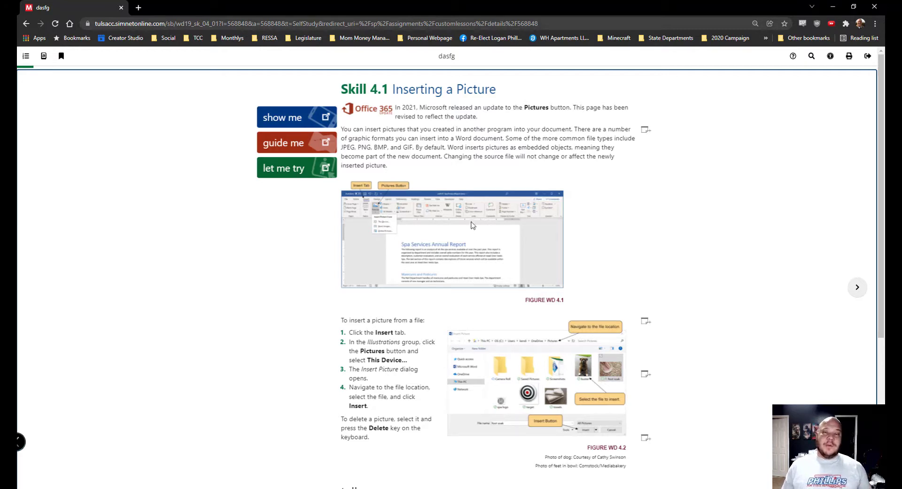
pyautogui.click(868, 57)
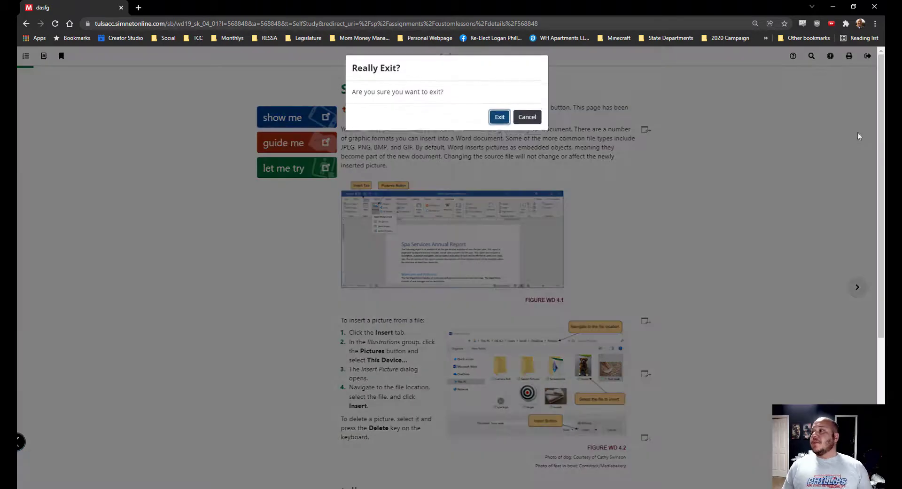
pyautogui.click(521, 118)
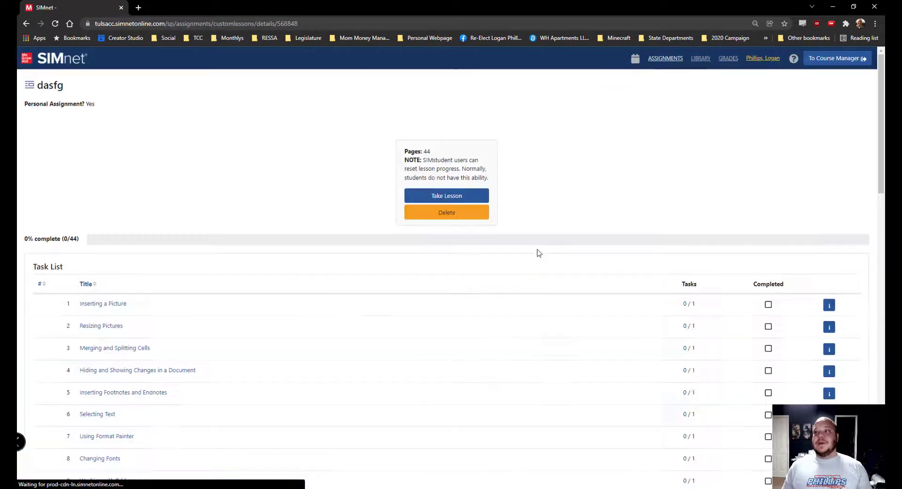